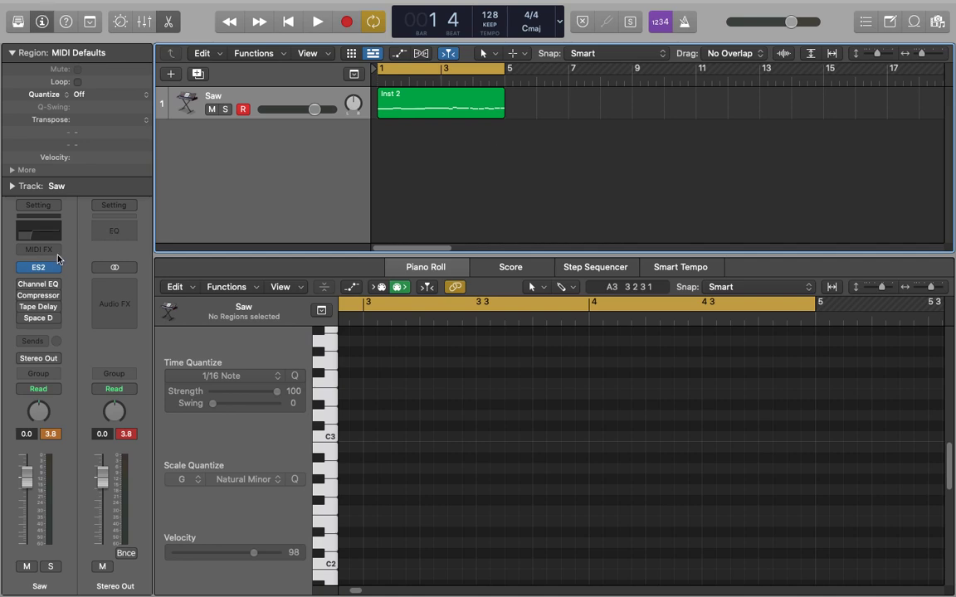
# Open ES2 on the Saw track and reset it with Initialize Setting
pyautogui.click(38, 268)
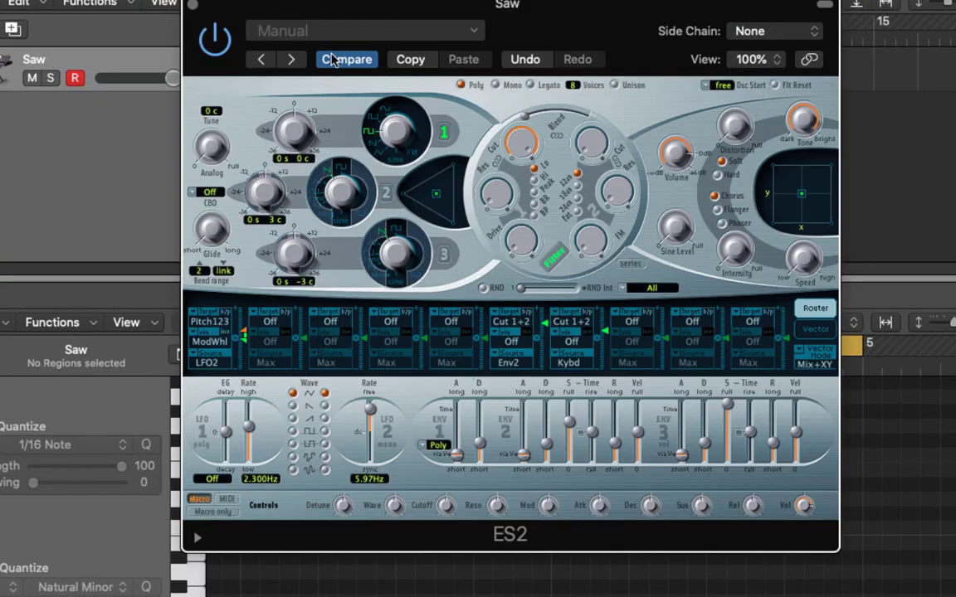
pyautogui.click(324, 33)
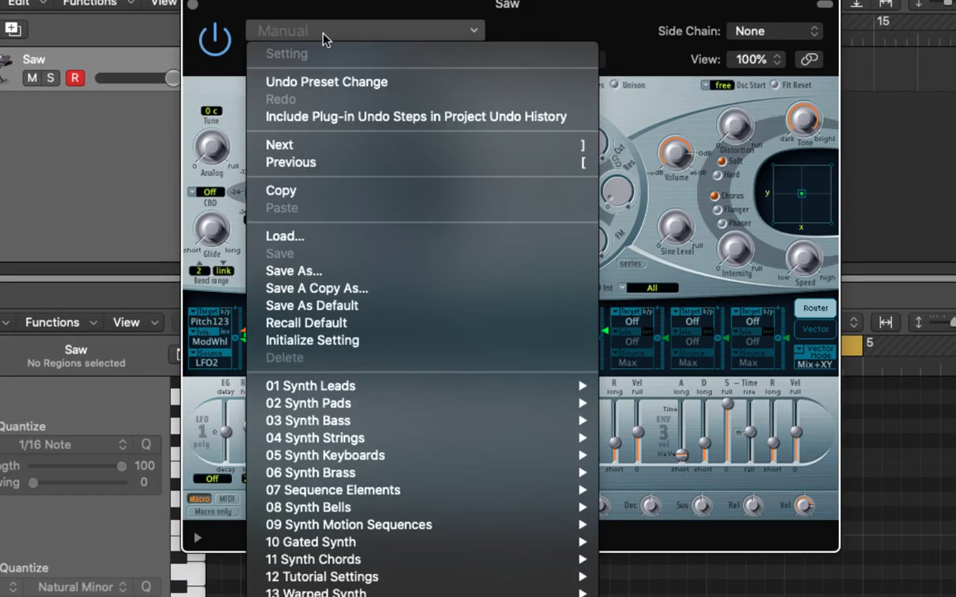
pyautogui.click(356, 336)
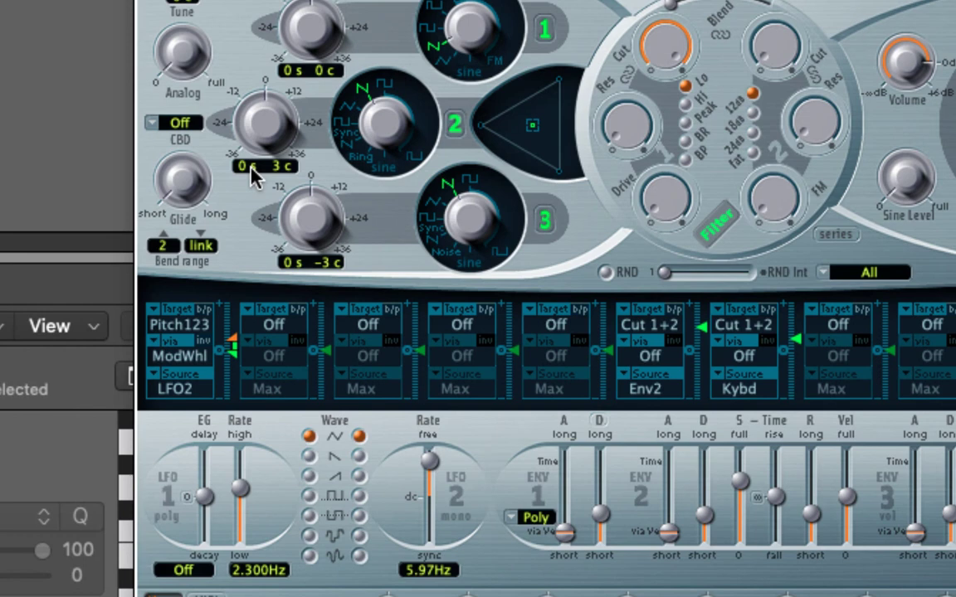
# Tune oscillator 2 up 12 semitones and oscillator 3 to 24 semitones
pyautogui.moveTo(253, 174); pyautogui.dragTo(322, 154)
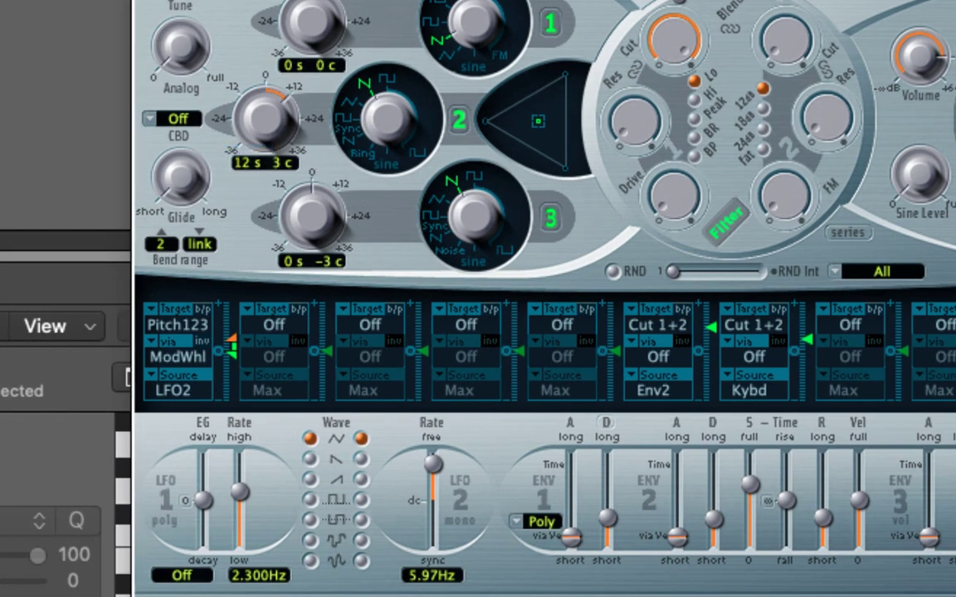
pyautogui.doubleClick(290, 261)
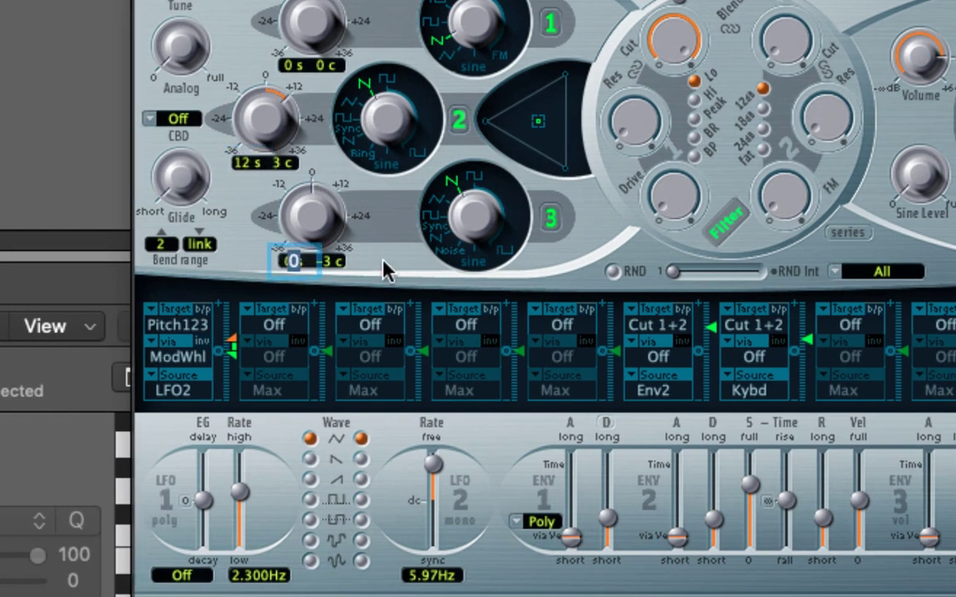
pyautogui.write('24')
pyautogui.press('Return')
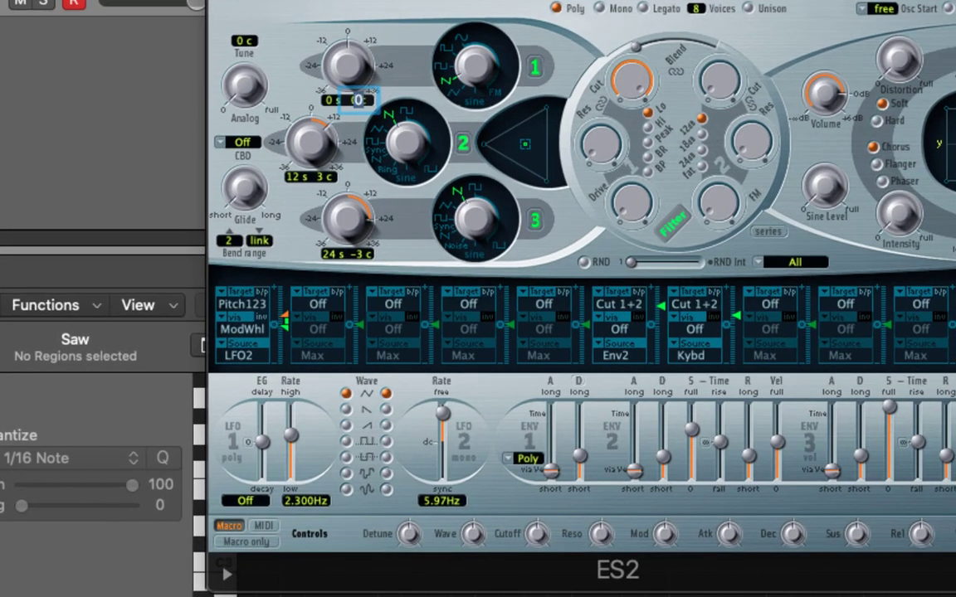
# Fine-tune oscillators 1, 2 and 3 to 9, -12 and 12 cents
pyautogui.write('9')
pyautogui.press('Return')
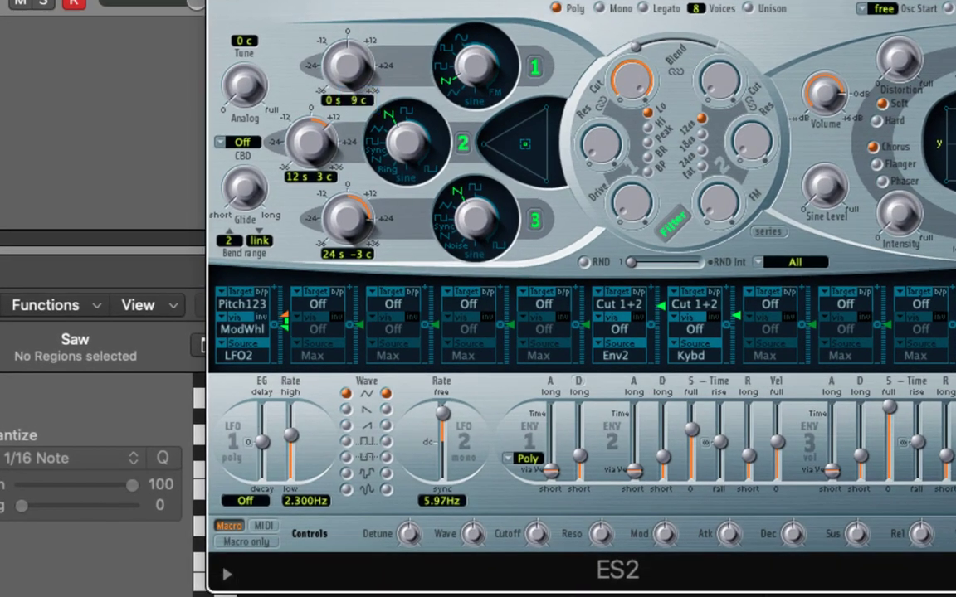
pyautogui.doubleClick(324, 177)
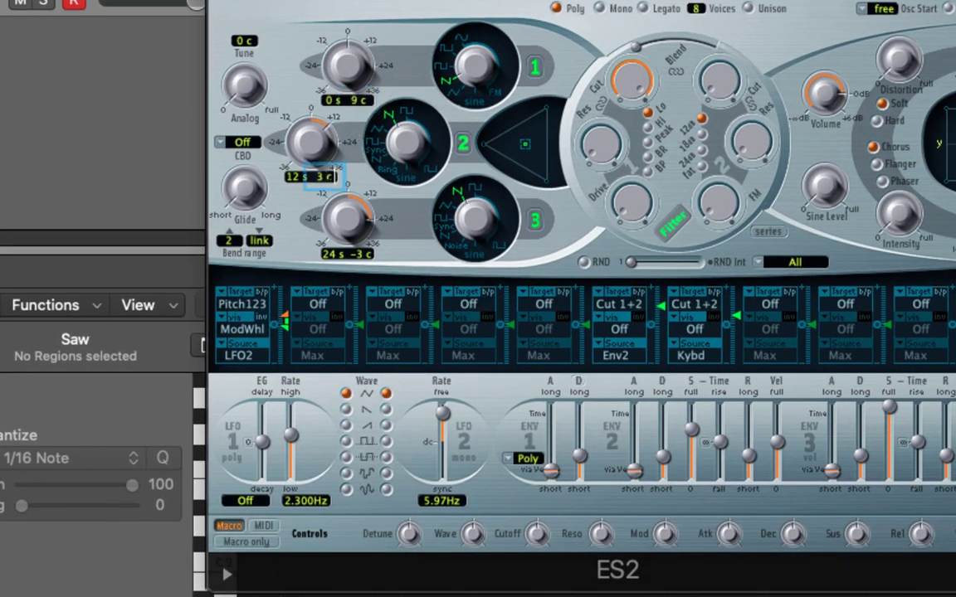
pyautogui.write('-12')
pyautogui.press('Return')
pyautogui.doubleClick(362, 254)
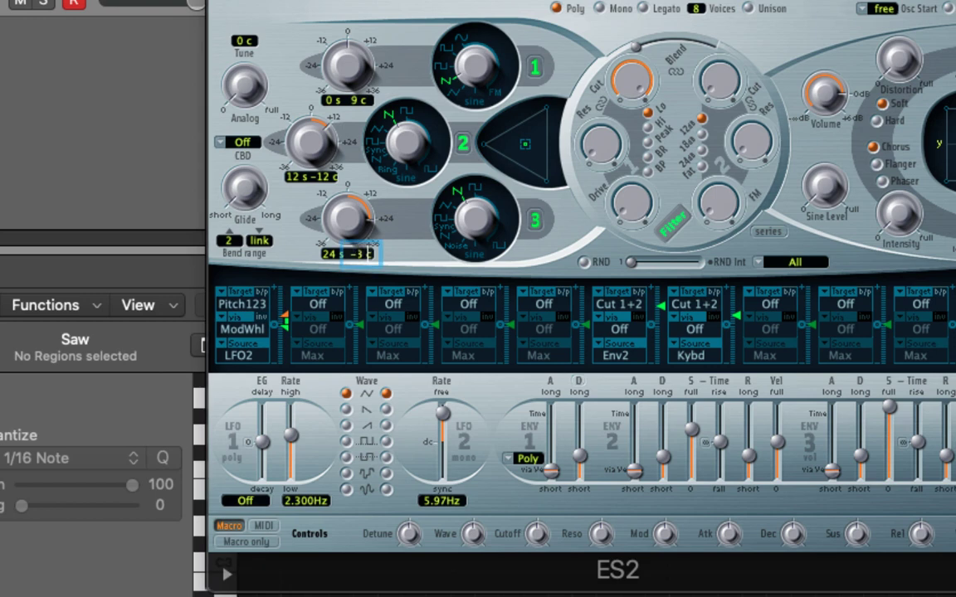
pyautogui.write('12')
pyautogui.press('Return')
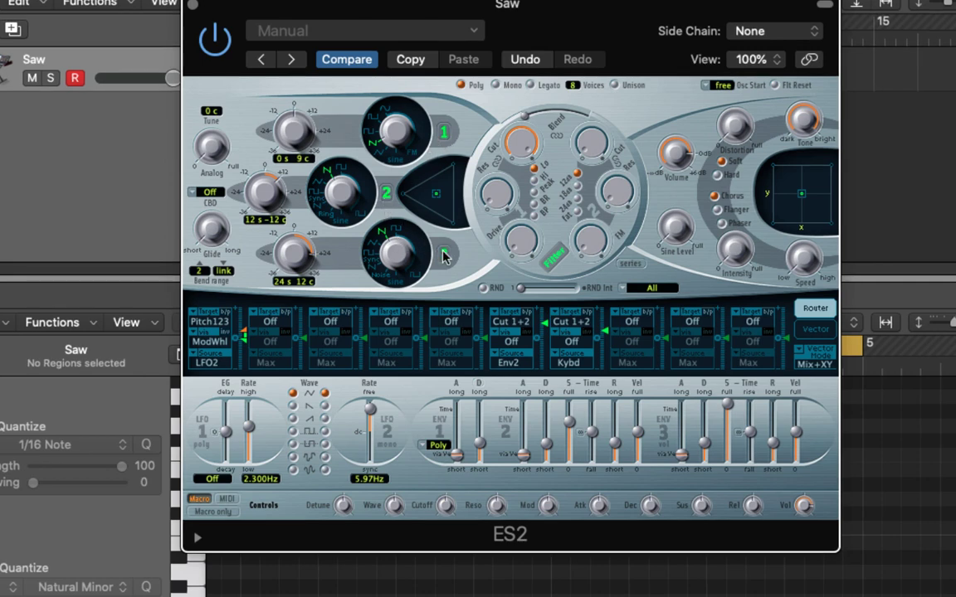
# Shift the ES2 oscillator mix toward oscillator 1 and raise filter drive to about 0.23
pyautogui.moveTo(436, 195); pyautogui.dragTo(434, 189)
pyautogui.moveTo(523, 245); pyautogui.dragTo(519, 214)
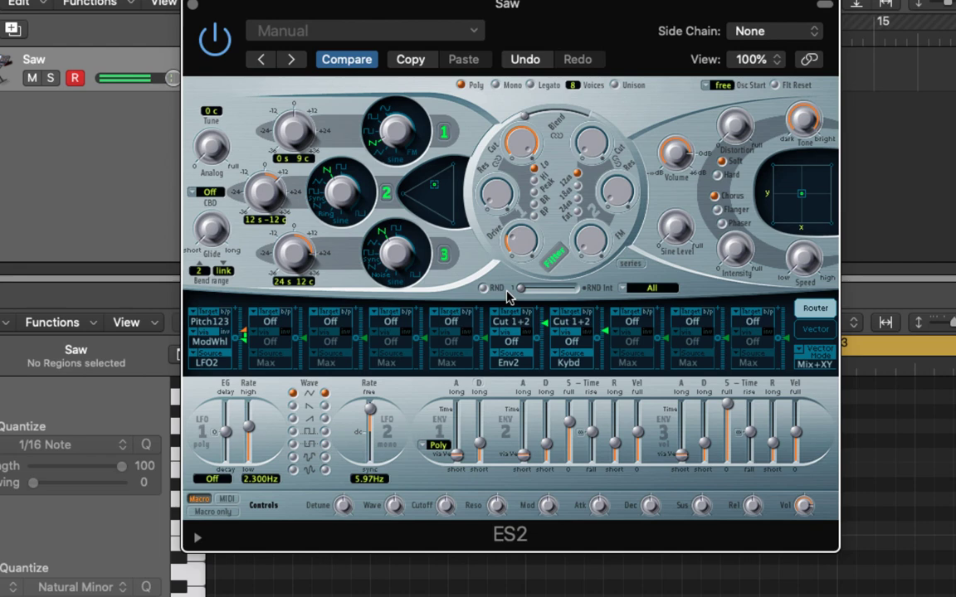
# Undo the last change, then set ENV3 attack to about 1.6 ms and release to about 52 ms
pyautogui.press('super+z')
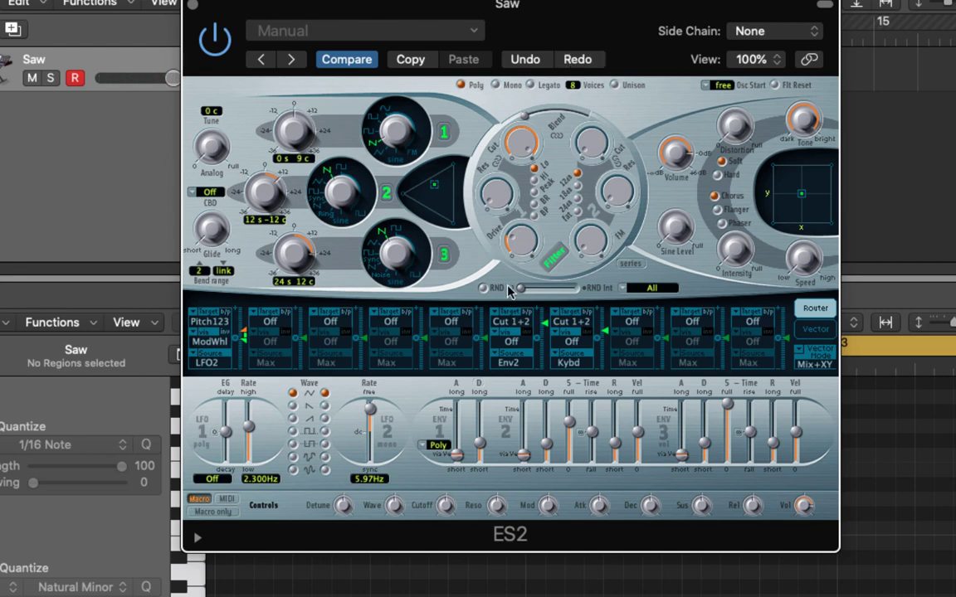
pyautogui.moveTo(682, 461); pyautogui.dragTo(731, 407)
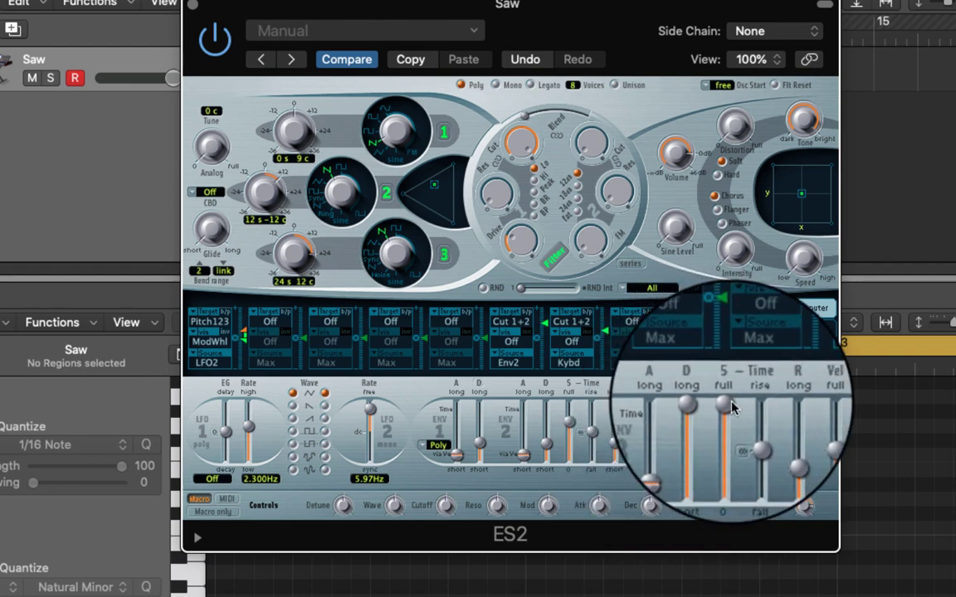
pyautogui.moveTo(762, 375); pyautogui.dragTo(773, 449)
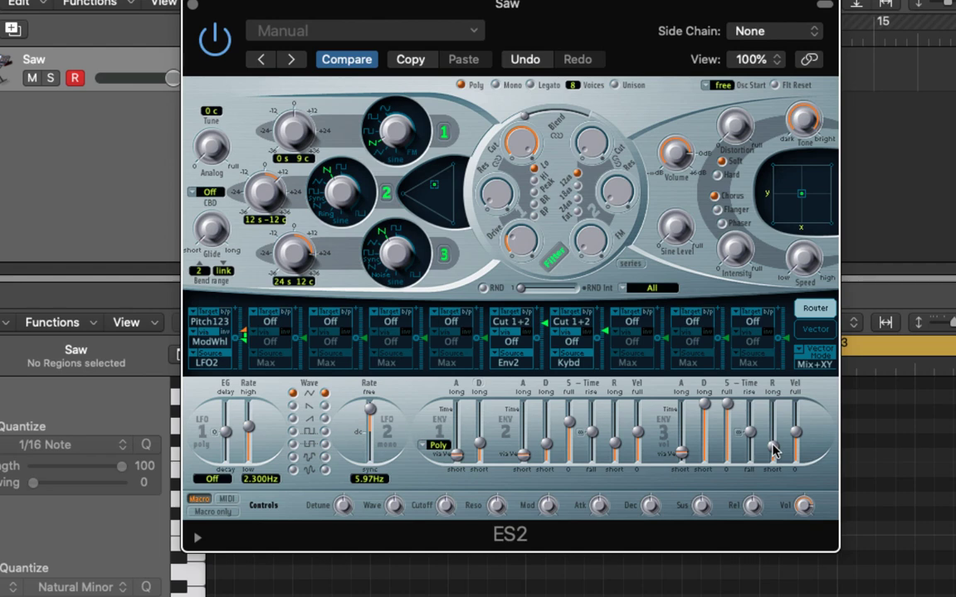
# Set the Env2 router slot's cutoff target to Off
pyautogui.click(514, 324)
pyautogui.click(578, 330)
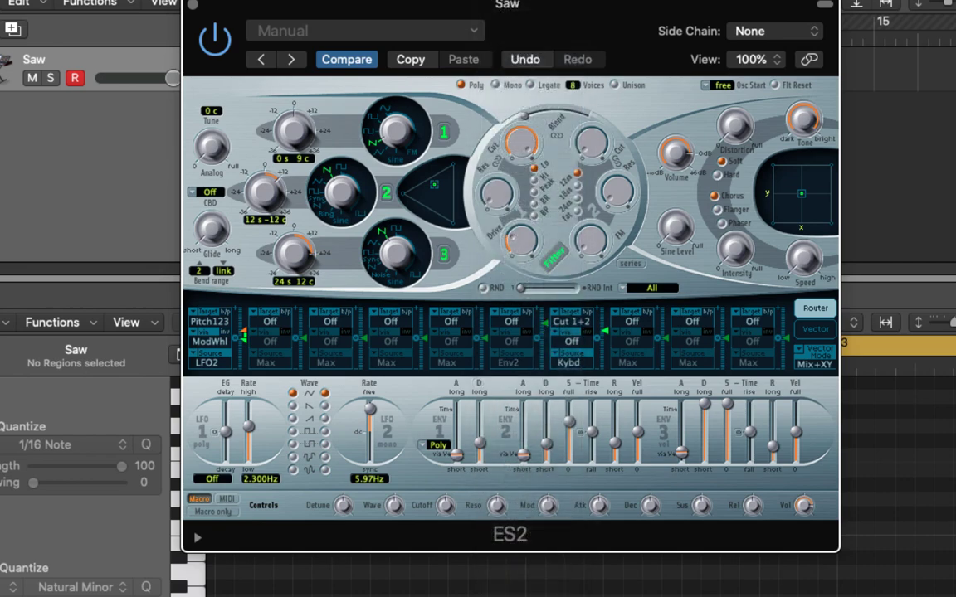
pyautogui.click(578, 329)
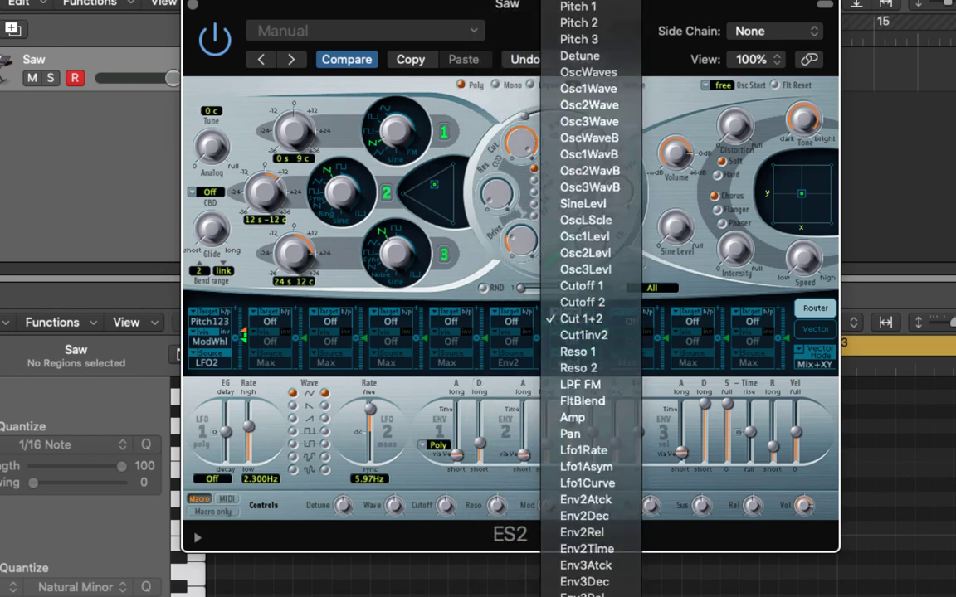
pyautogui.click(531, 10)
# Route router slot 1 to target Pitch 2, via Off, with source LFO1
pyautogui.click(209, 321)
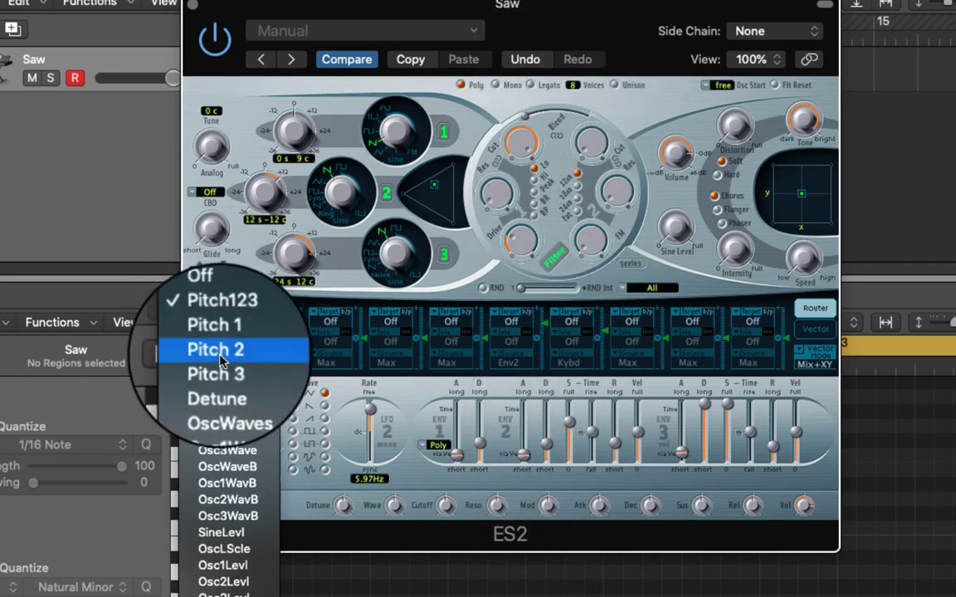
pyautogui.click(214, 350)
pyautogui.click(219, 349)
pyautogui.click(230, 158)
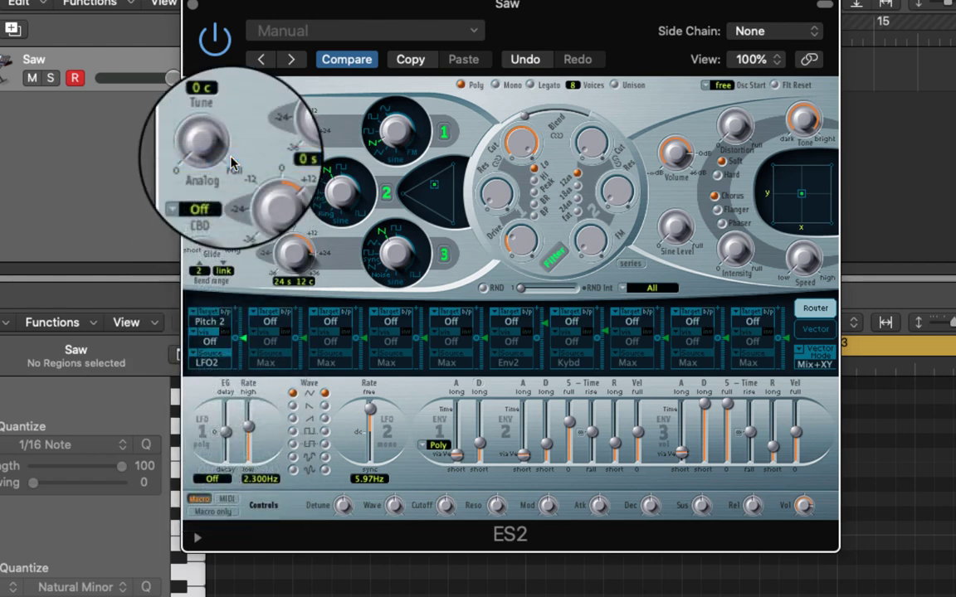
pyautogui.click(208, 359)
pyautogui.click(203, 335)
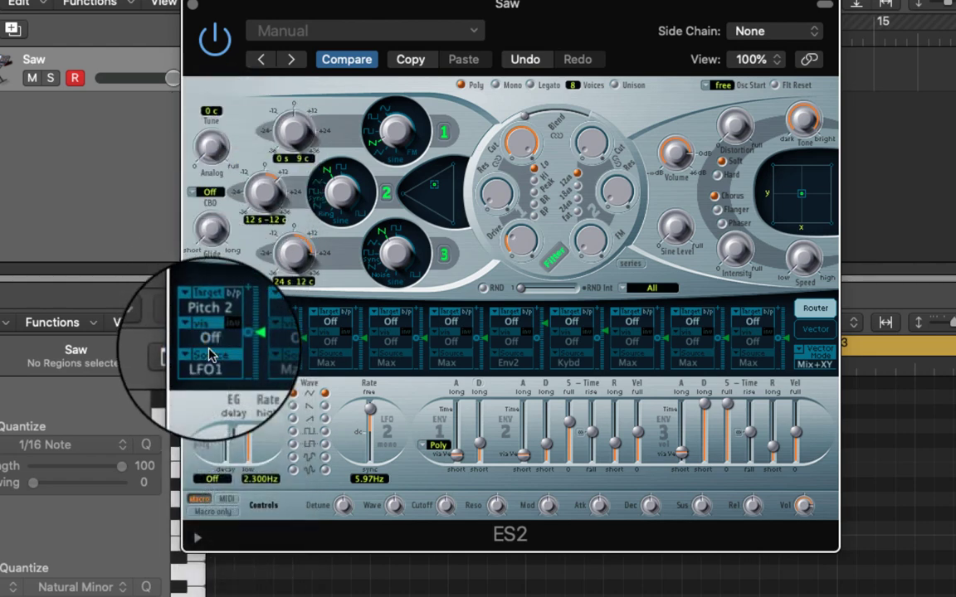
# Route router slot 2 to target Pitch 3 with source LFO1
pyautogui.click(267, 322)
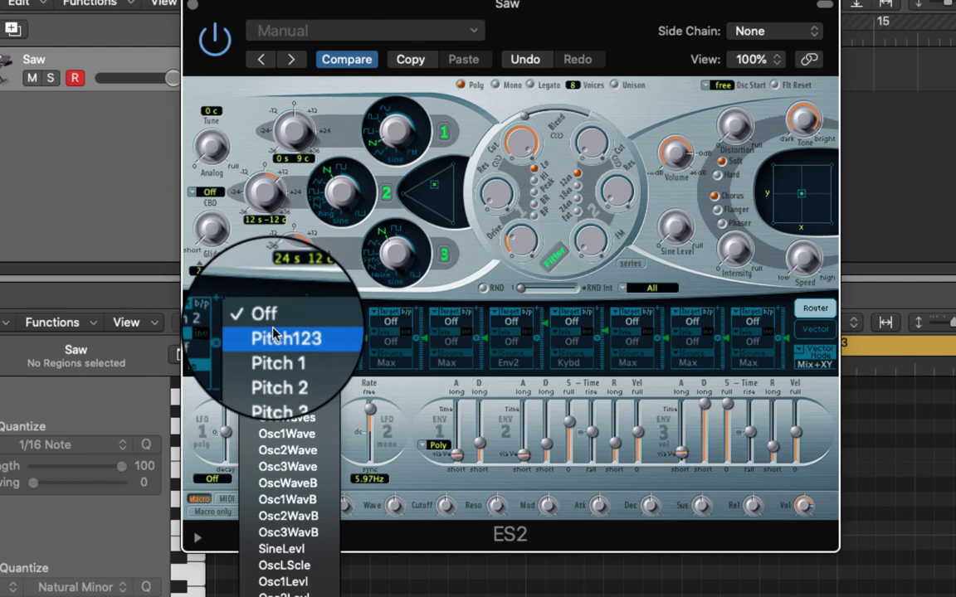
pyautogui.click(278, 386)
pyautogui.click(266, 363)
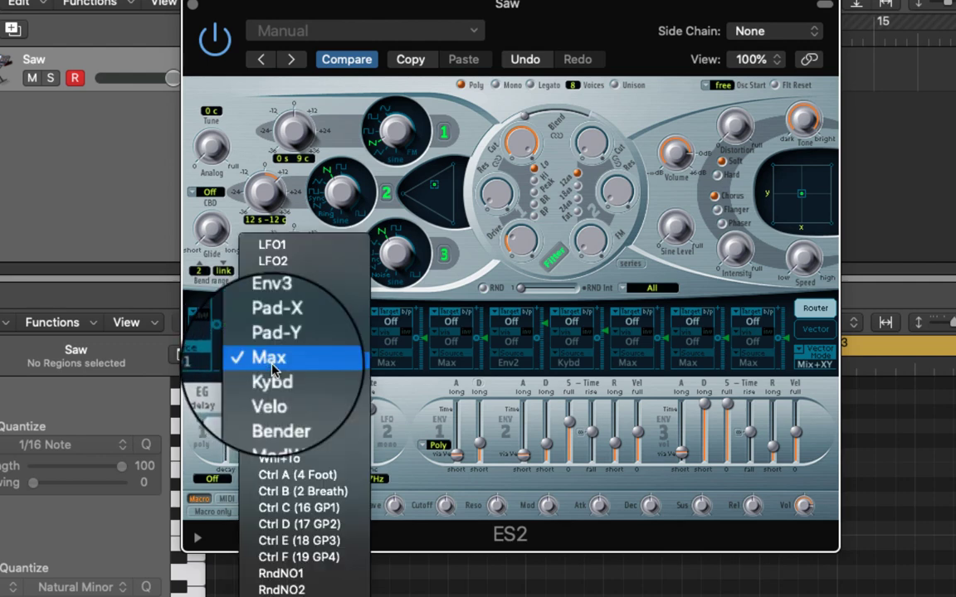
pyautogui.click(278, 247)
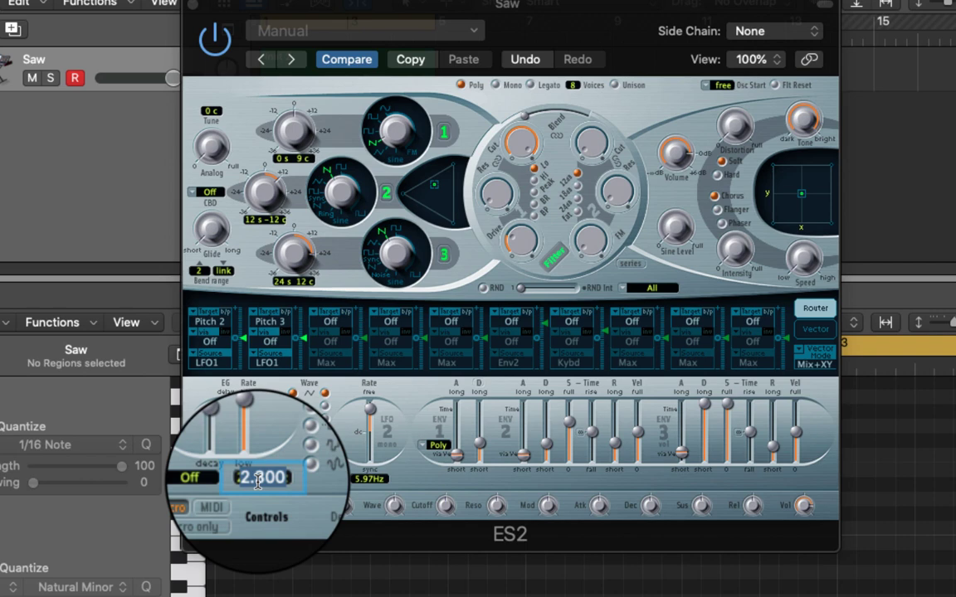
# Speed LFO1 to 5.100 Hz and trim the Pitch 2 and Pitch 3 LFO depths, Pitch 2 to 0.06
pyautogui.moveTo(257, 488); pyautogui.dragTo(269, 453)
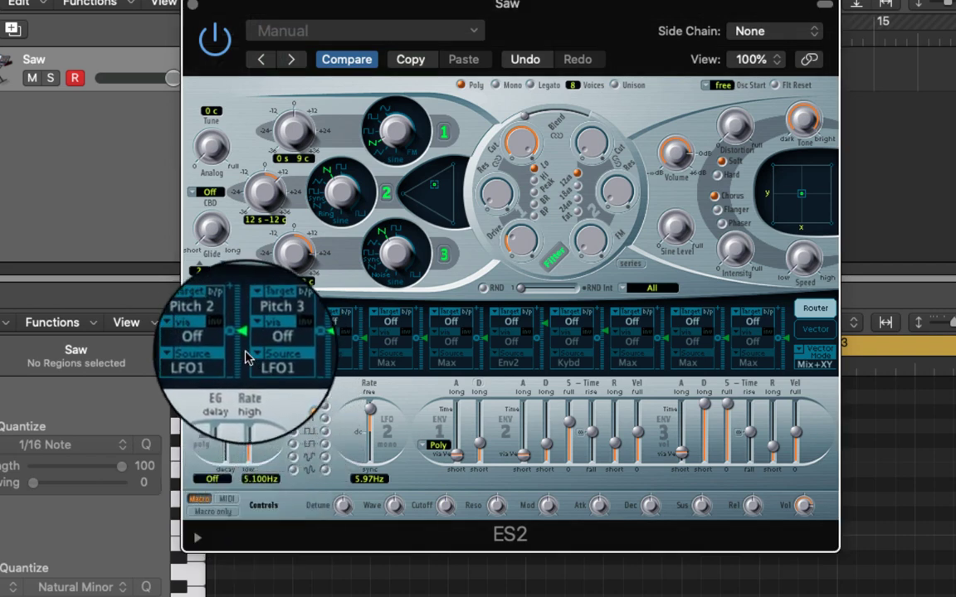
pyautogui.moveTo(243, 335)
pyautogui.mouseDown()
pyautogui.moveTo(246, 344)
pyautogui.moveTo(245, 331)
pyautogui.mouseUp()
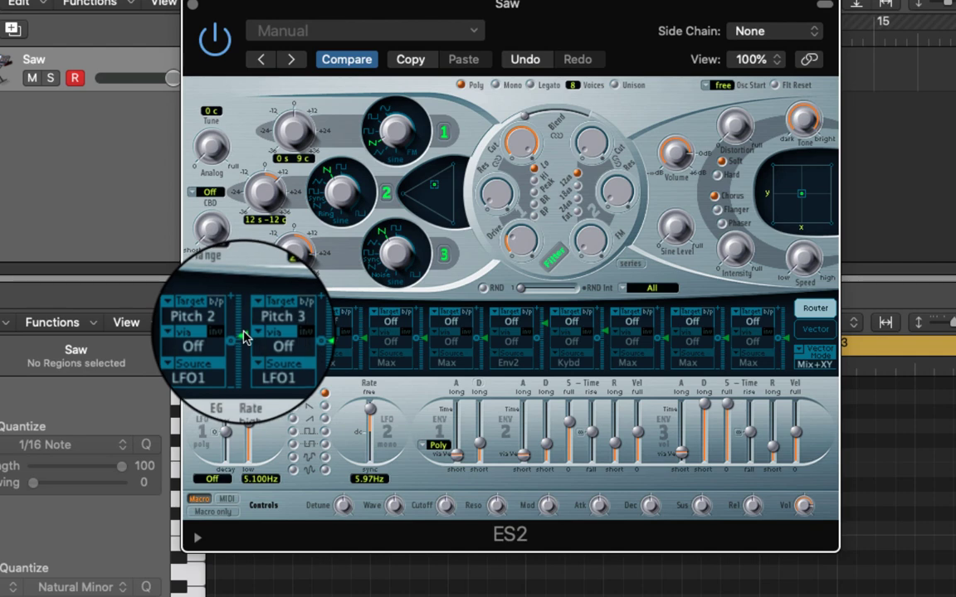
pyautogui.moveTo(304, 341); pyautogui.dragTo(305, 335)
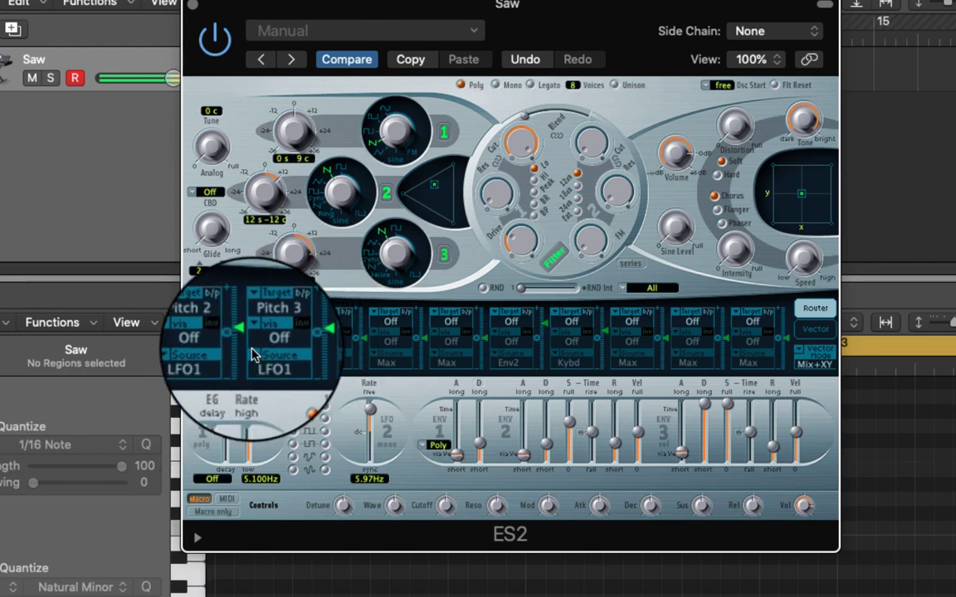
pyautogui.moveTo(242, 336); pyautogui.dragTo(246, 343)
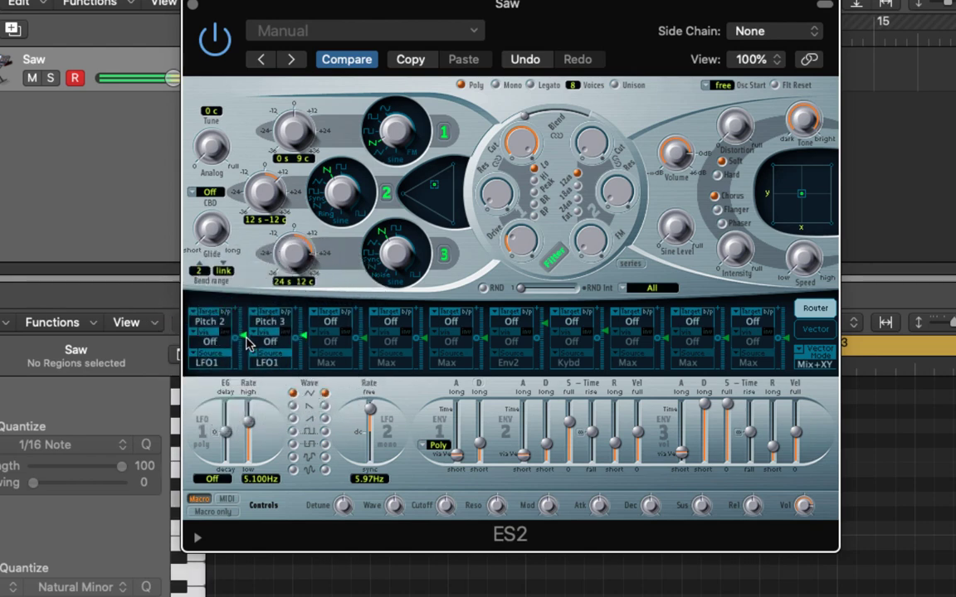
pyautogui.moveTo(306, 337); pyautogui.dragTo(305, 327)
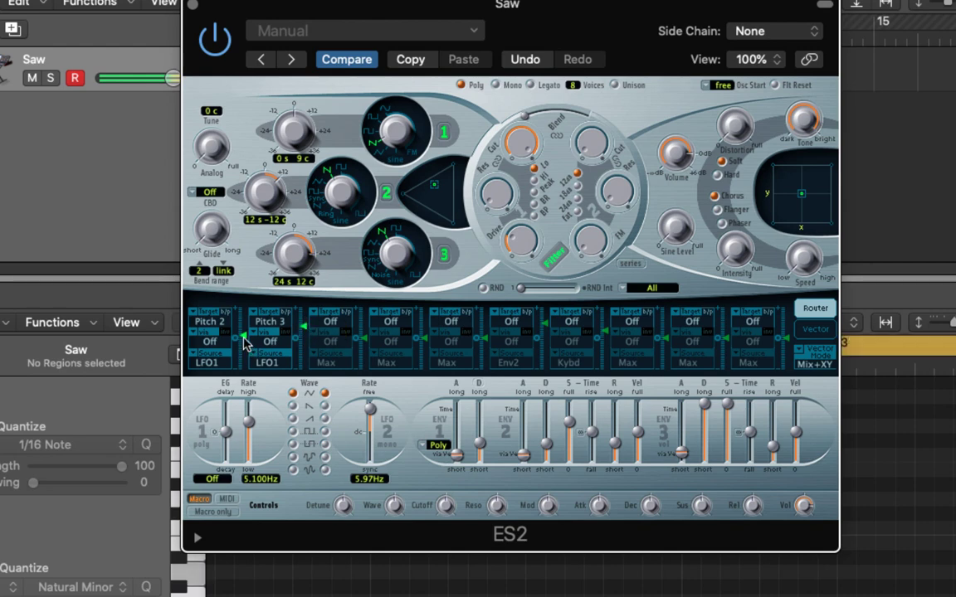
pyautogui.moveTo(244, 343)
pyautogui.mouseDown()
pyautogui.moveTo(246, 320)
pyautogui.moveTo(245, 335)
pyautogui.mouseUp()
pyautogui.moveTo(306, 332); pyautogui.dragTo(306, 341)
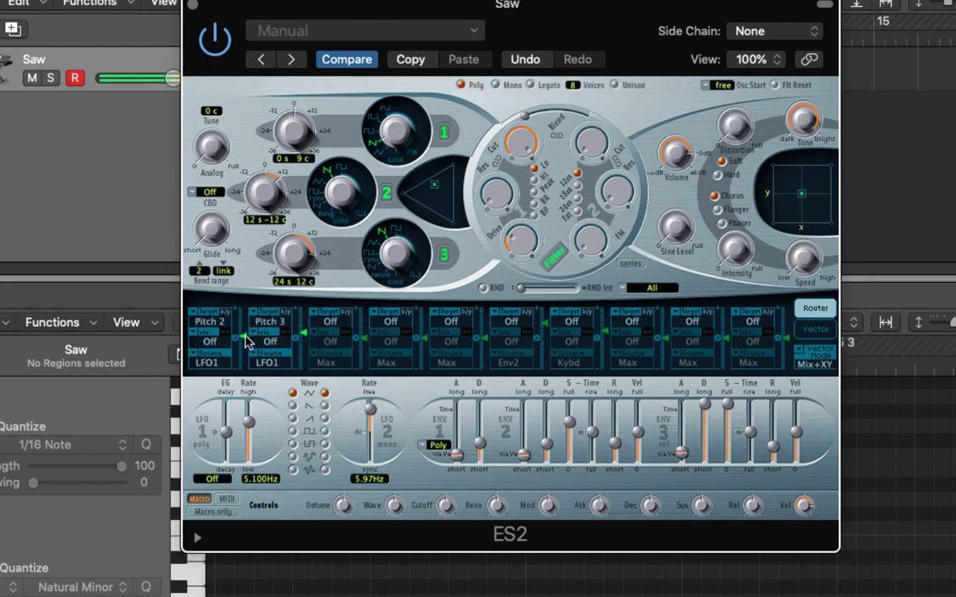
pyautogui.moveTo(246, 334); pyautogui.dragTo(246, 340)
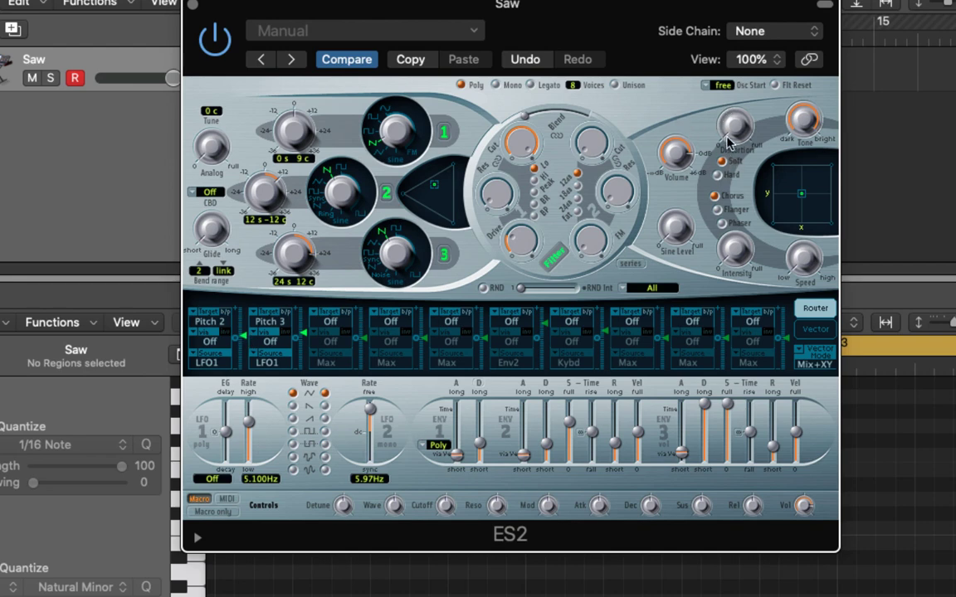
# Raise the ES2 Distortion knob to 3 dB
pyautogui.moveTo(740, 133)
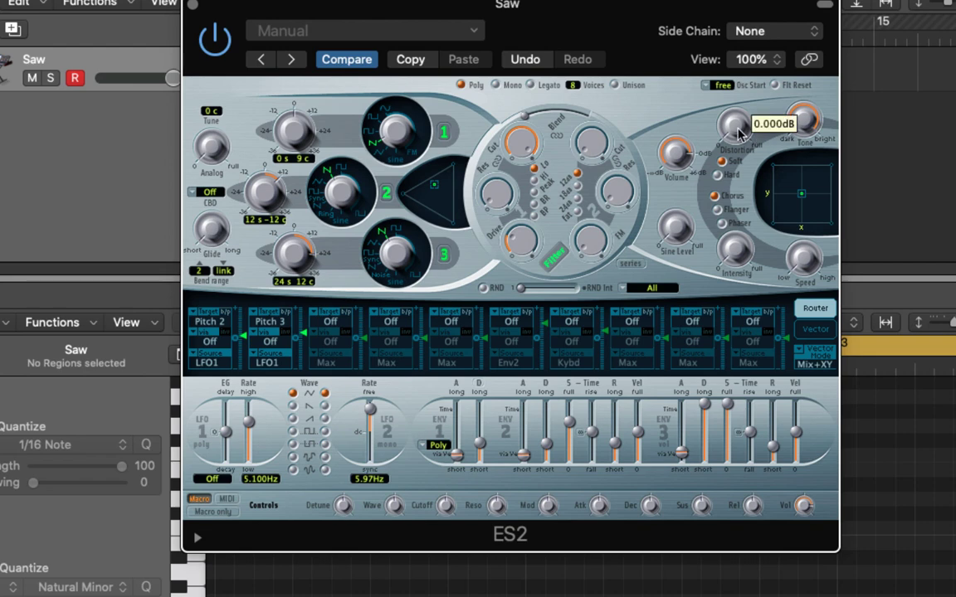
pyautogui.moveTo(741, 133); pyautogui.dragTo(735, 108)
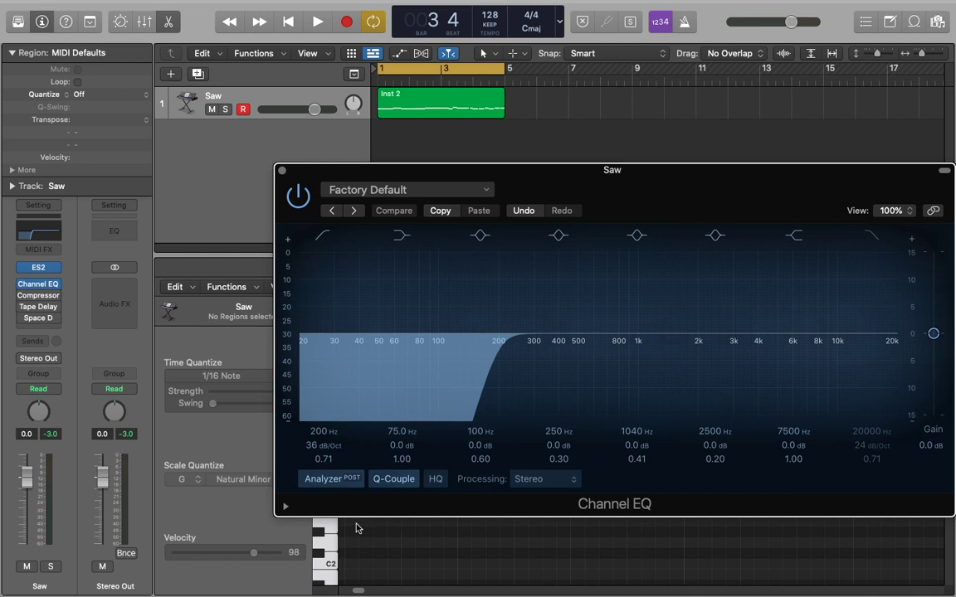
pyautogui.press('space')
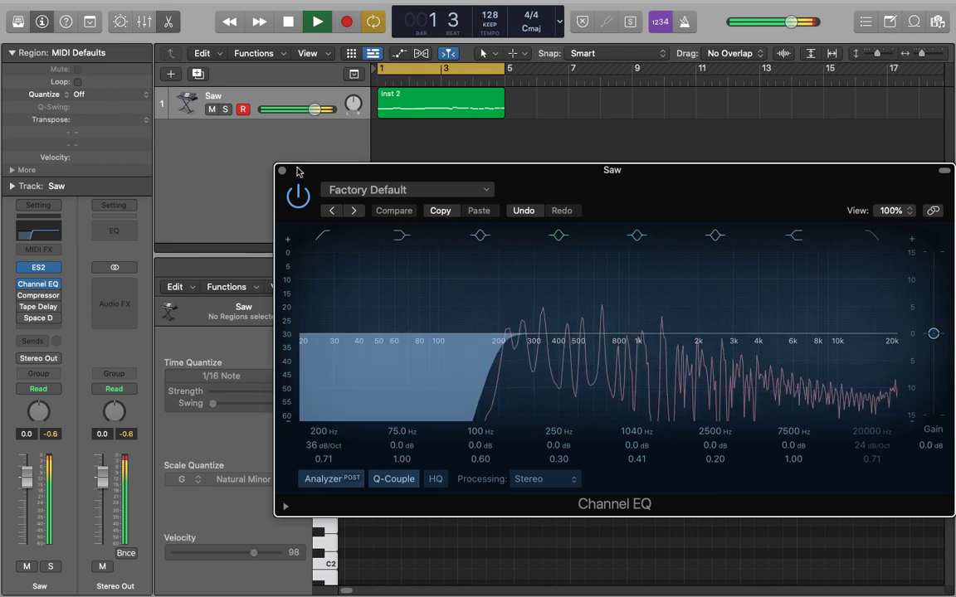
pyautogui.click(298, 195)
pyautogui.click(298, 195)
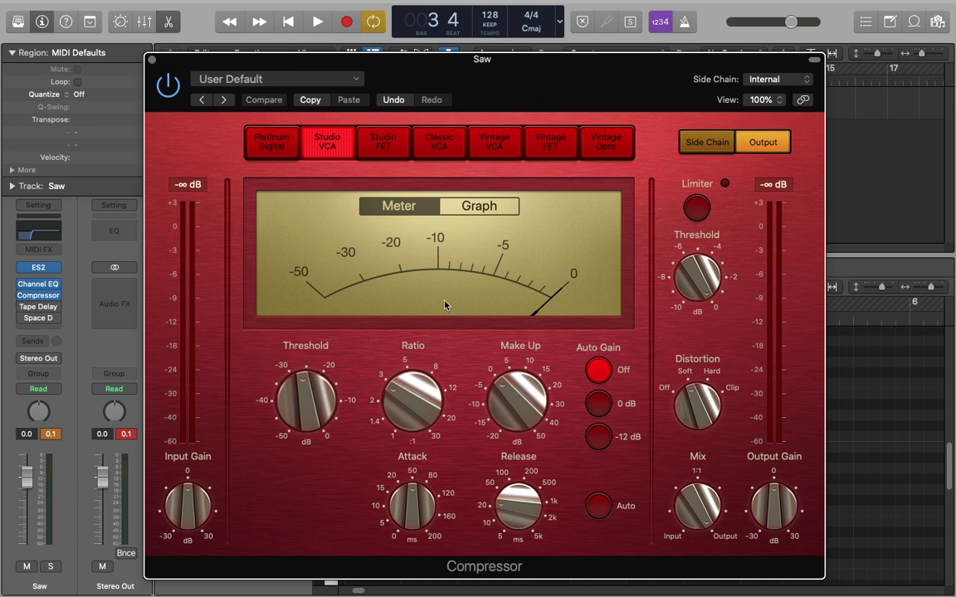
# Play the track and switch the Studio VCA Compressor off, on, then off again
pyautogui.moveTo(413, 402)
pyautogui.moveTo(415, 505)
pyautogui.moveTo(523, 509)
pyautogui.press('space')
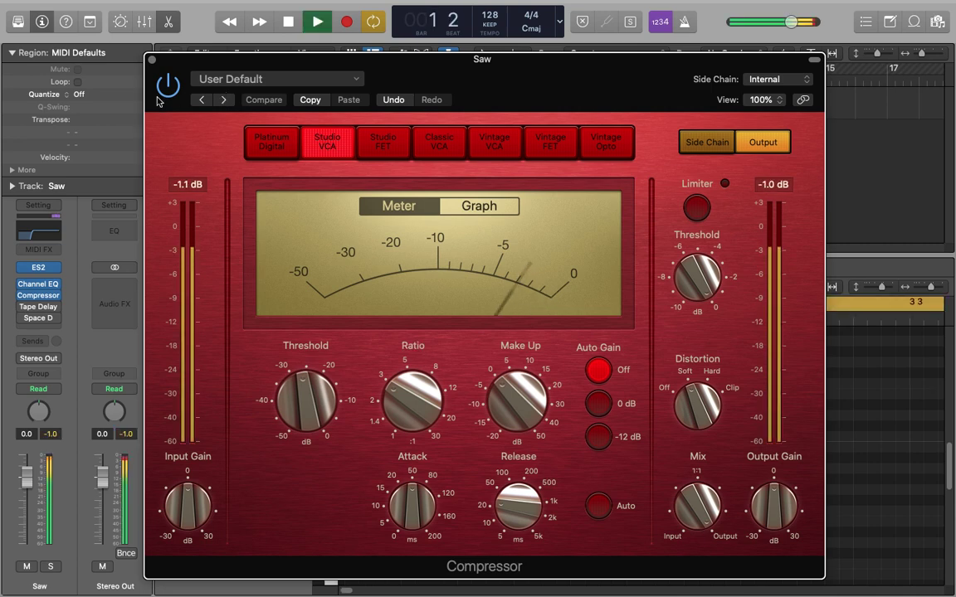
pyautogui.click(168, 85)
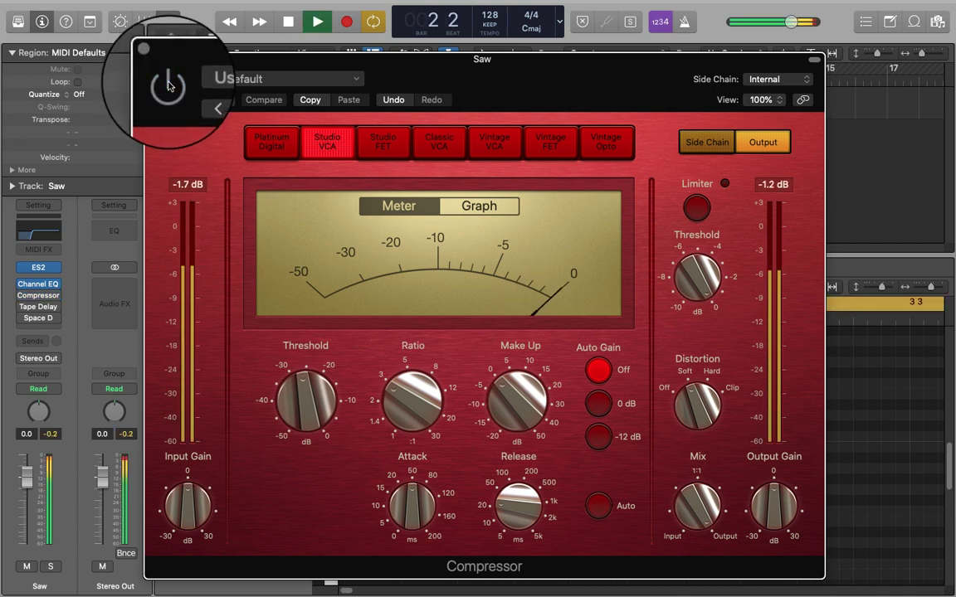
pyautogui.click(168, 84)
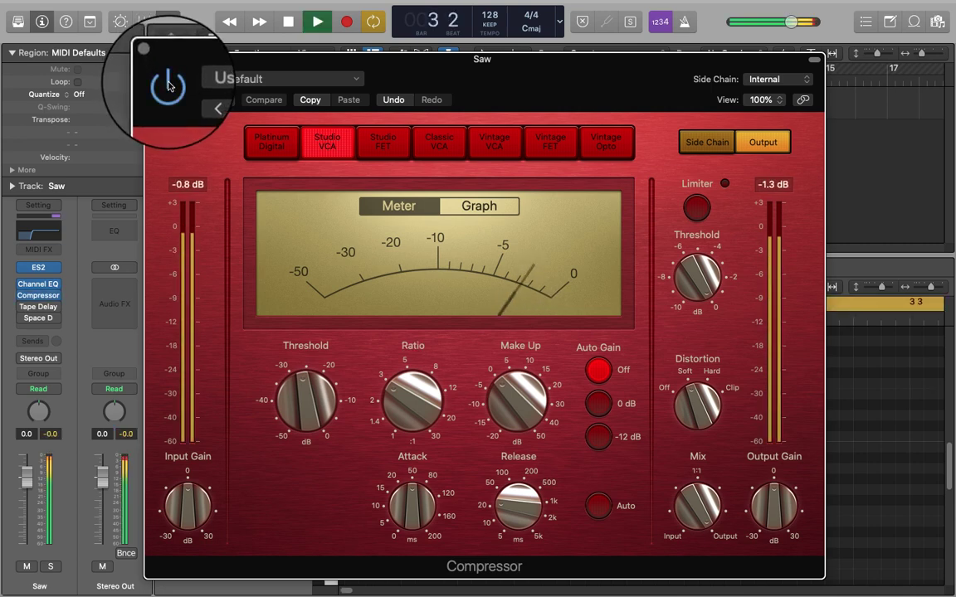
pyautogui.click(169, 85)
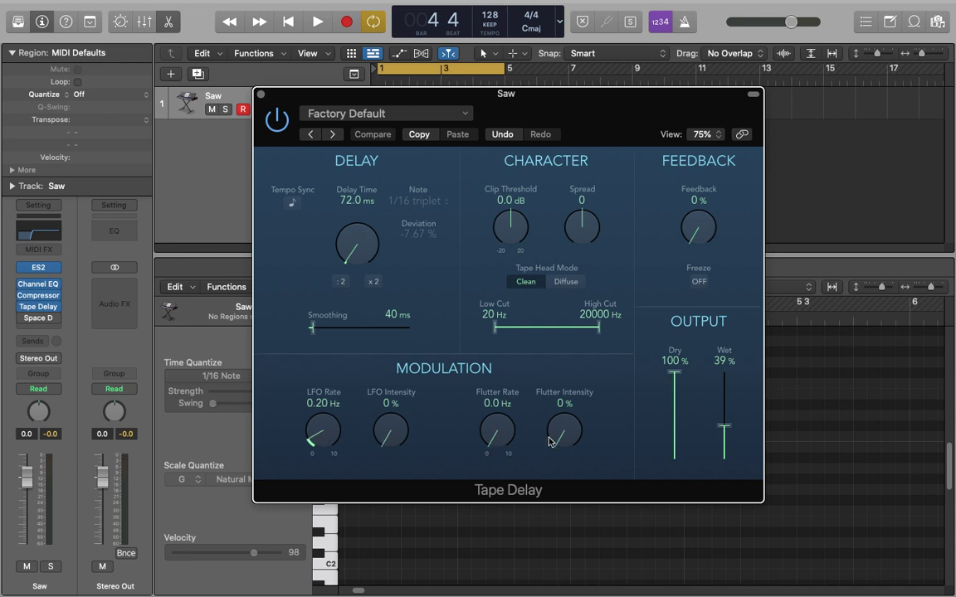
# Open the 72 ms Tape Delay, play, and toggle its power off and on repeatedly, ending enabled
pyautogui.click(54, 435)
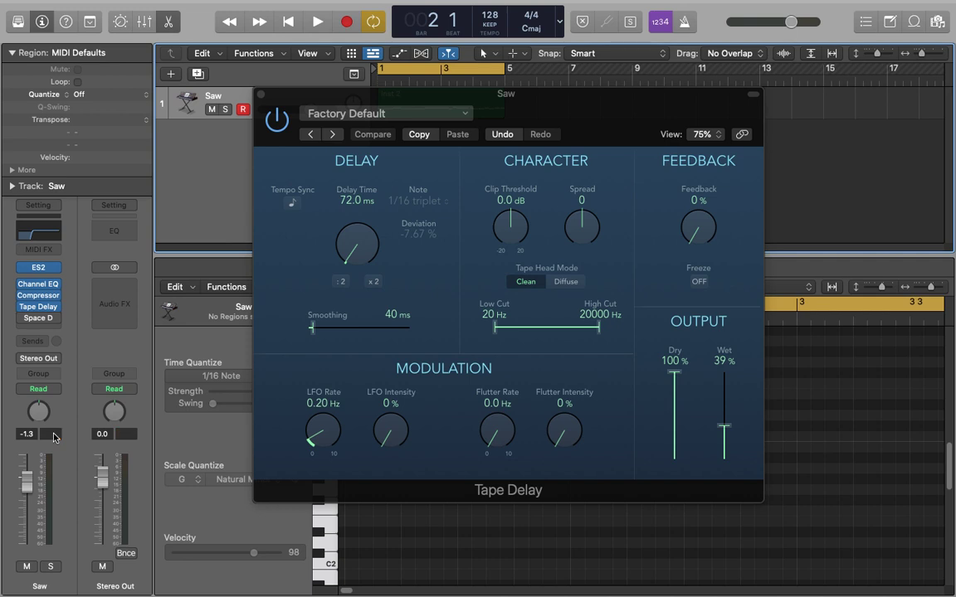
pyautogui.press('space')
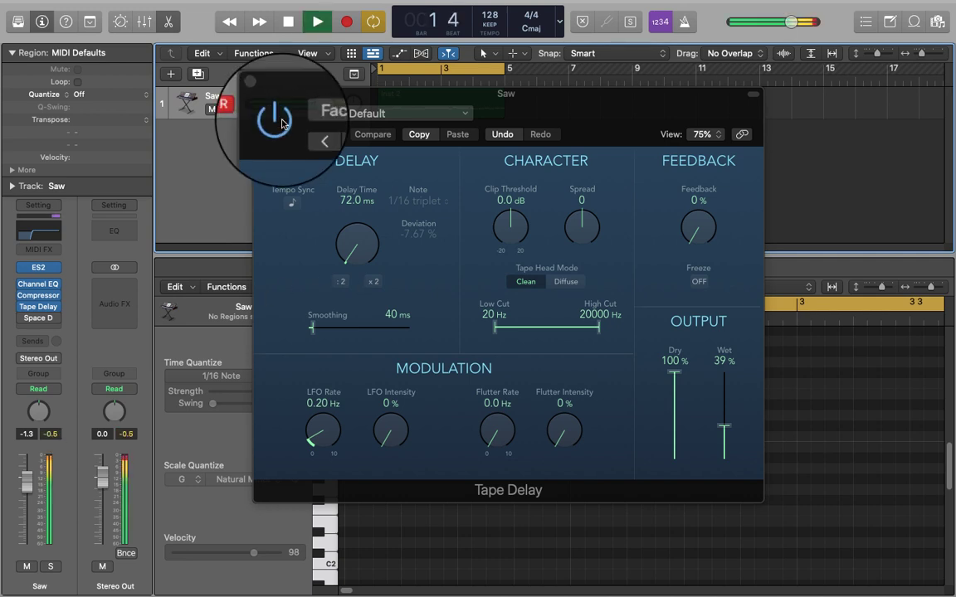
pyautogui.click(281, 123)
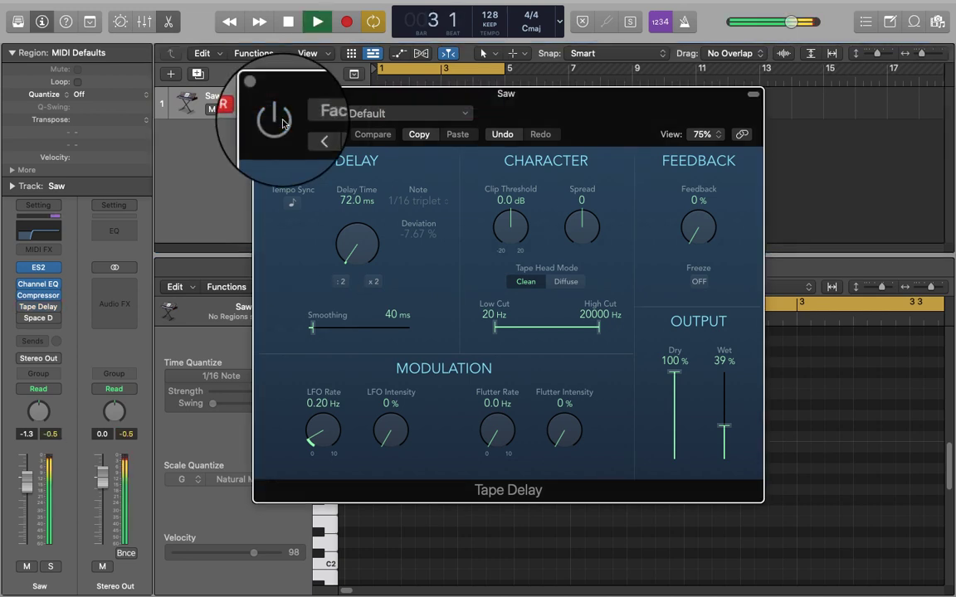
pyautogui.click(282, 123)
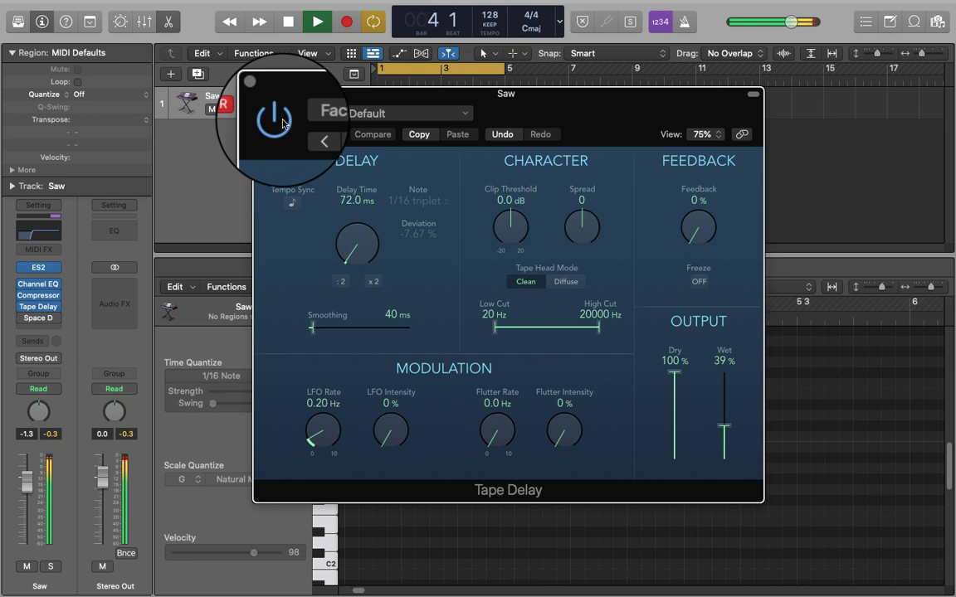
pyautogui.click(282, 122)
pyautogui.click(282, 123)
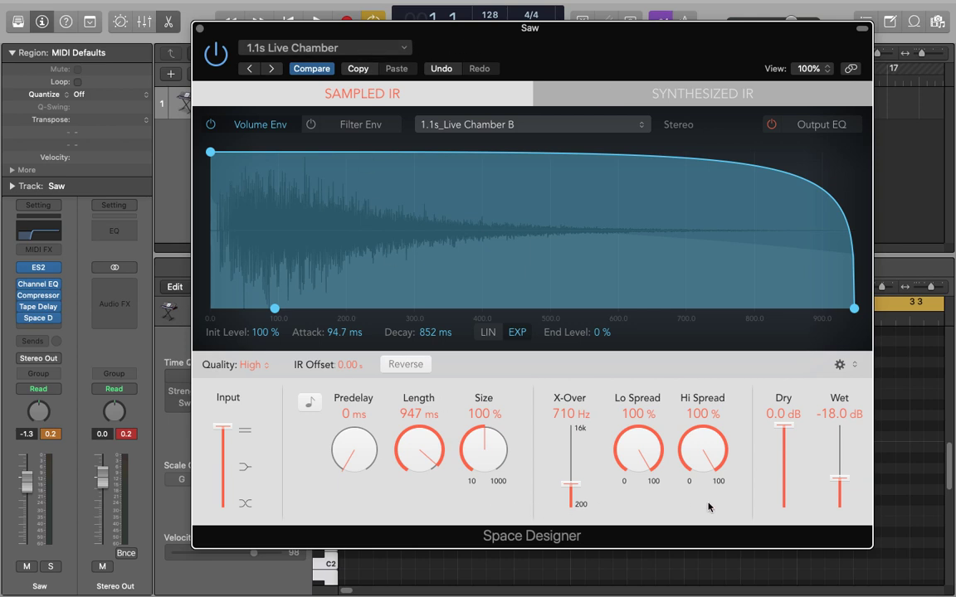
# View Space Designer's Output EQ then Volume Env, and toggle it off and on twice during playback
pyautogui.click(819, 126)
pyautogui.click(285, 129)
pyautogui.press('space')
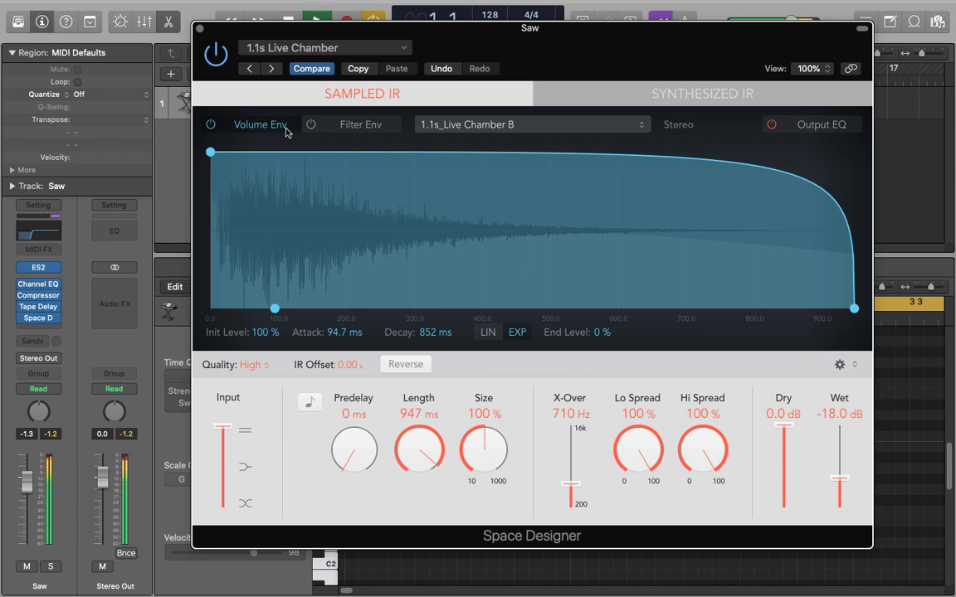
pyautogui.click(214, 55)
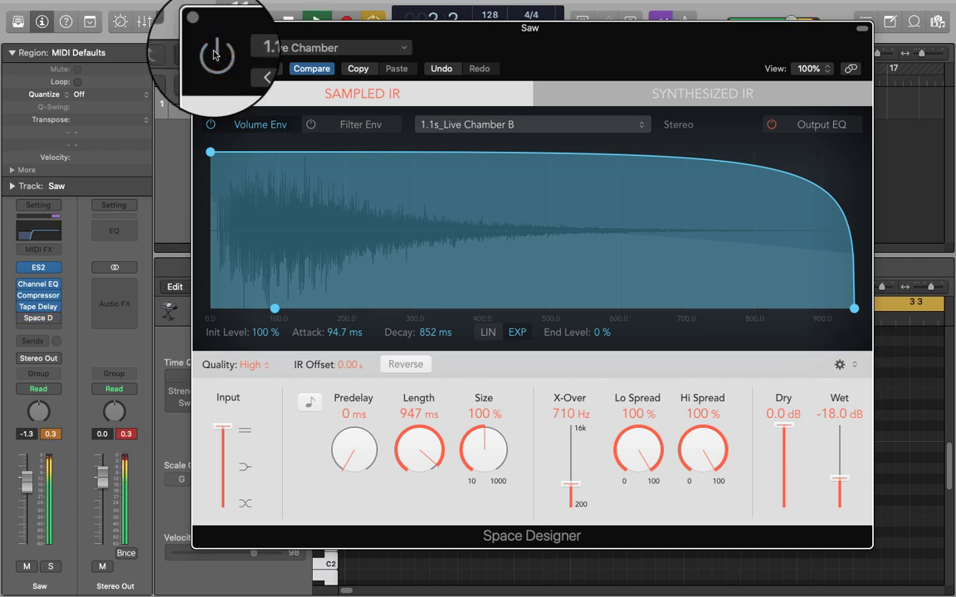
pyautogui.click(214, 55)
pyautogui.click(214, 55)
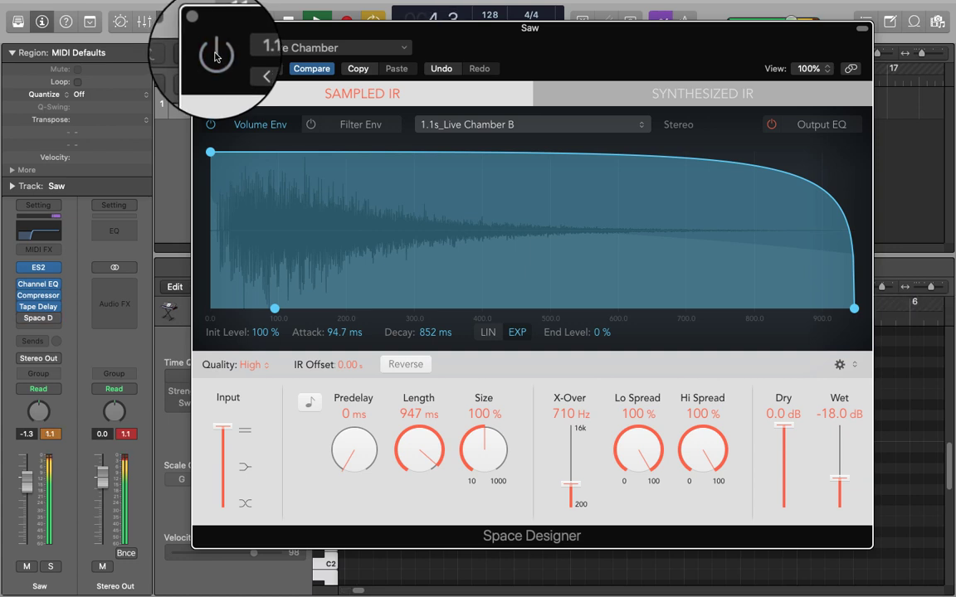
pyautogui.click(214, 55)
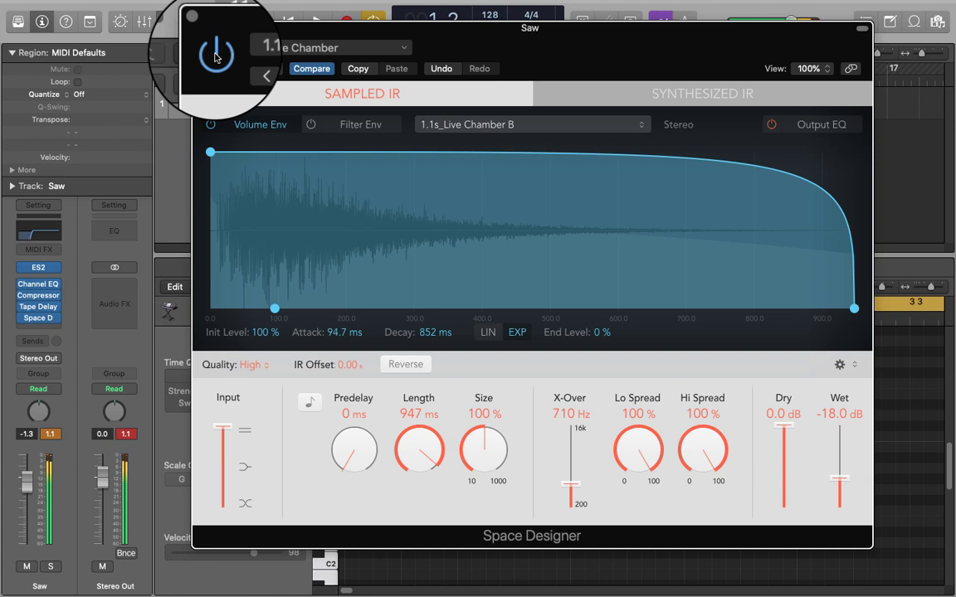